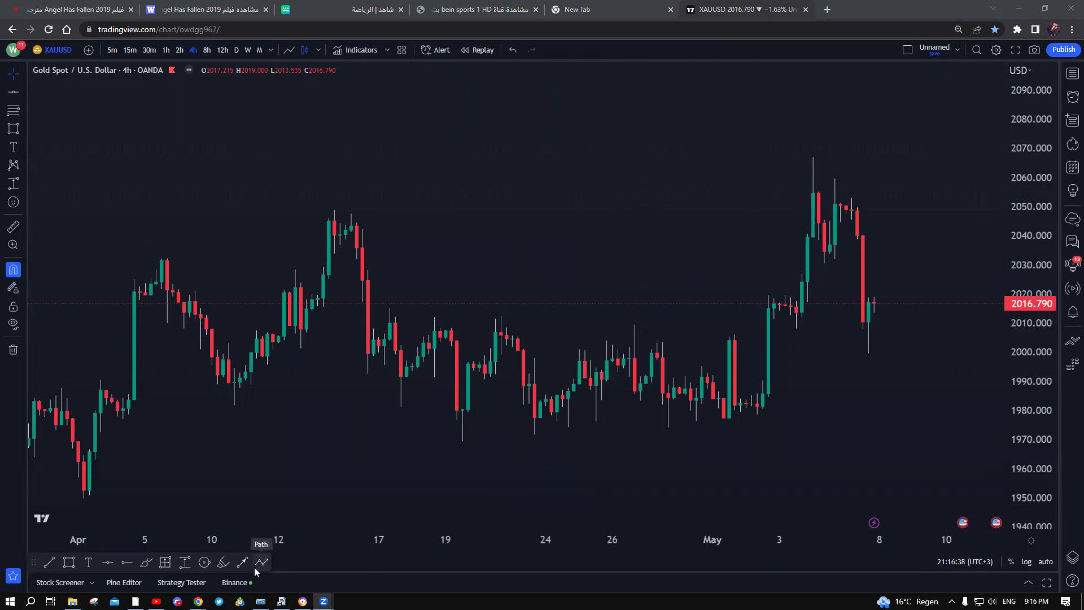
# - Select the Rectangle tool from the bottom drawing toolbar of the Gold Spot 4h chart
pyautogui.click(69, 562)
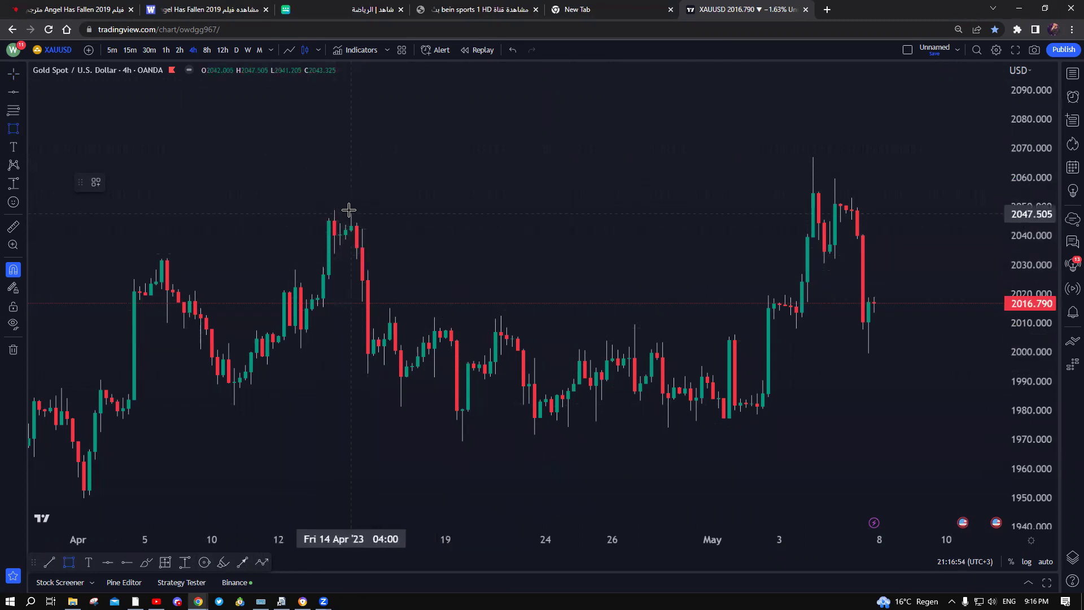
# - Draw a purple 2041–2047 zone from the mid-April peak and sketch arrows showing the fall
pyautogui.moveTo(350, 214); pyautogui.dragTo(424, 232)
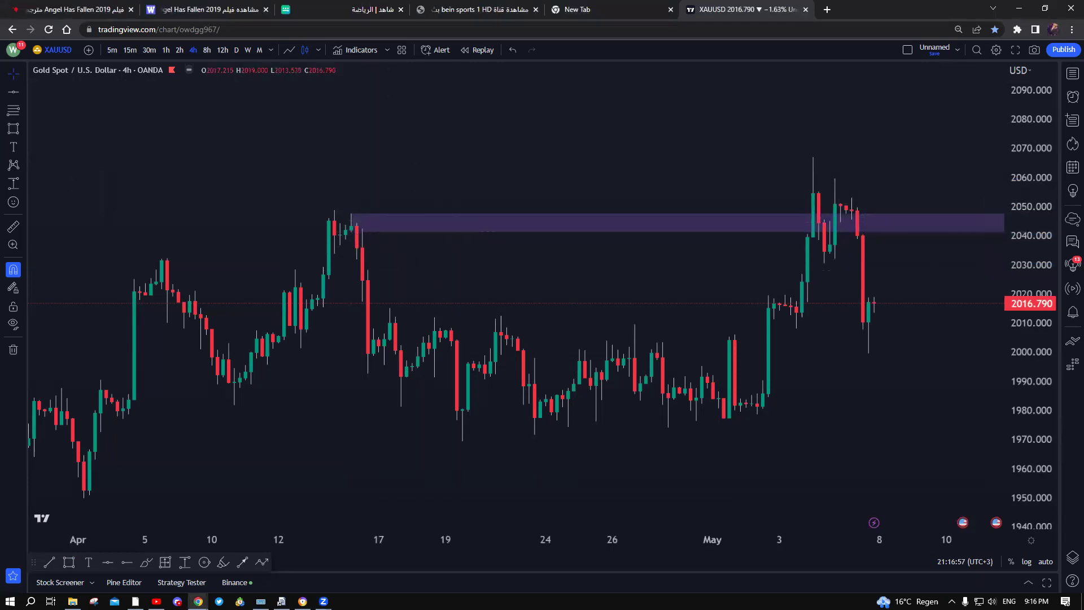
pyautogui.moveTo(415, 262)
pyautogui.mouseDown()
pyautogui.moveTo(380, 222)
pyautogui.moveTo(400, 234)
pyautogui.mouseUp()
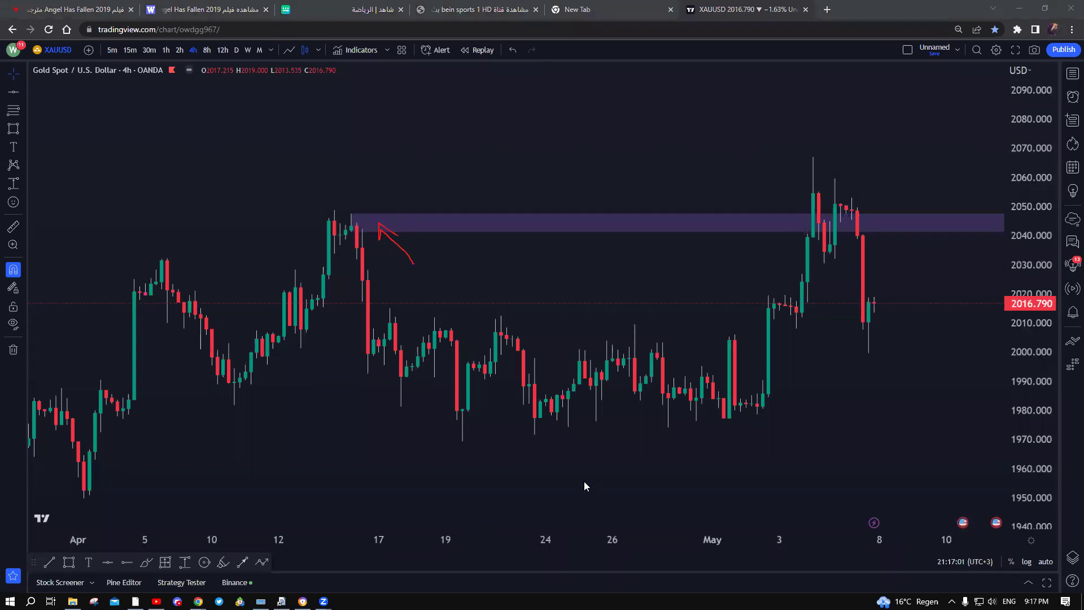
pyautogui.moveTo(381, 529)
pyautogui.mouseDown()
pyautogui.moveTo(372, 535)
pyautogui.moveTo(395, 545)
pyautogui.moveTo(387, 522)
pyautogui.mouseUp()
pyautogui.moveTo(366, 242); pyautogui.dragTo(395, 292)
# - Trace the sideways range's top and lows, then arrow the breakout back toward the zone
pyautogui.moveTo(385, 310)
pyautogui.mouseDown()
pyautogui.moveTo(685, 353)
pyautogui.moveTo(752, 386)
pyautogui.mouseUp()
pyautogui.moveTo(345, 342); pyautogui.dragTo(418, 366)
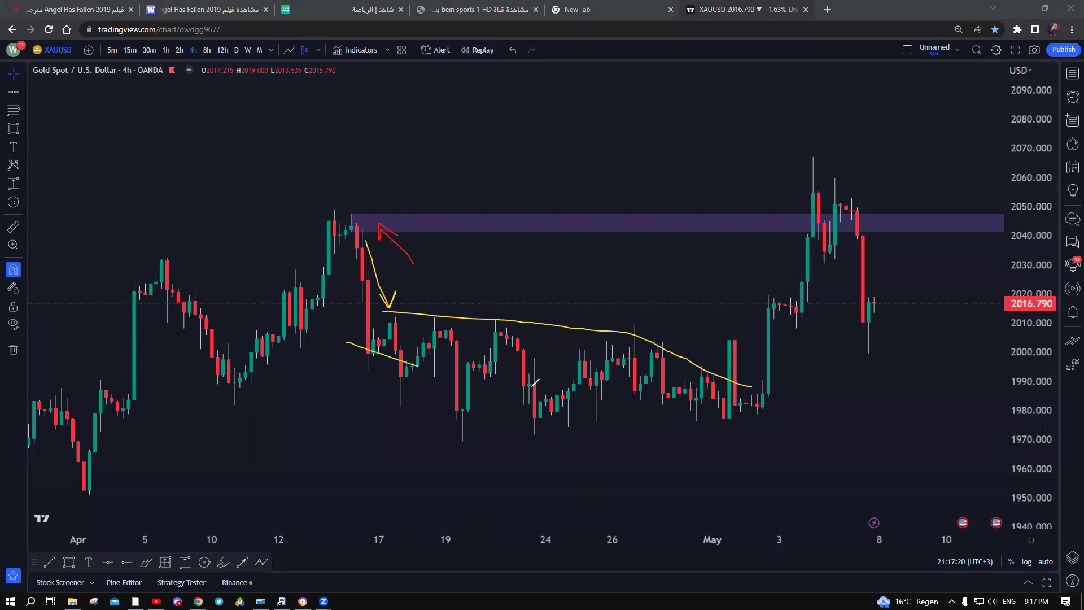
pyautogui.moveTo(532, 386); pyautogui.dragTo(728, 424)
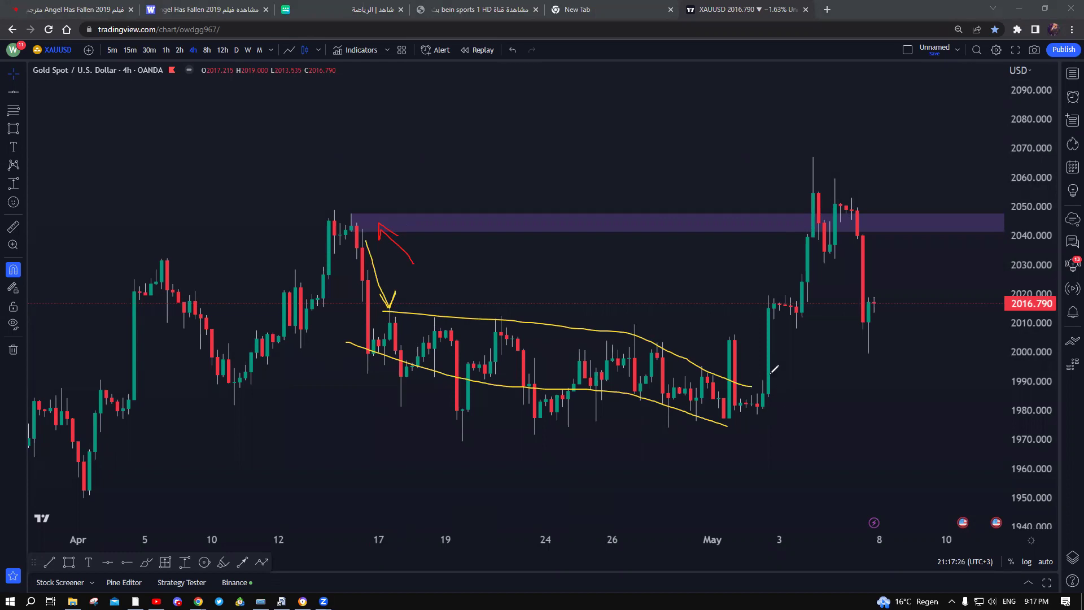
pyautogui.moveTo(746, 408)
pyautogui.mouseDown()
pyautogui.moveTo(753, 333)
pyautogui.moveTo(743, 349)
pyautogui.moveTo(759, 340)
pyautogui.mouseUp()
pyautogui.moveTo(778, 292)
pyautogui.mouseDown()
pyautogui.moveTo(809, 315)
pyautogui.moveTo(773, 320)
pyautogui.moveTo(797, 329)
pyautogui.moveTo(793, 314)
pyautogui.moveTo(813, 318)
pyautogui.moveTo(795, 326)
pyautogui.moveTo(798, 310)
pyautogui.moveTo(817, 323)
pyautogui.moveTo(800, 329)
pyautogui.mouseUp()
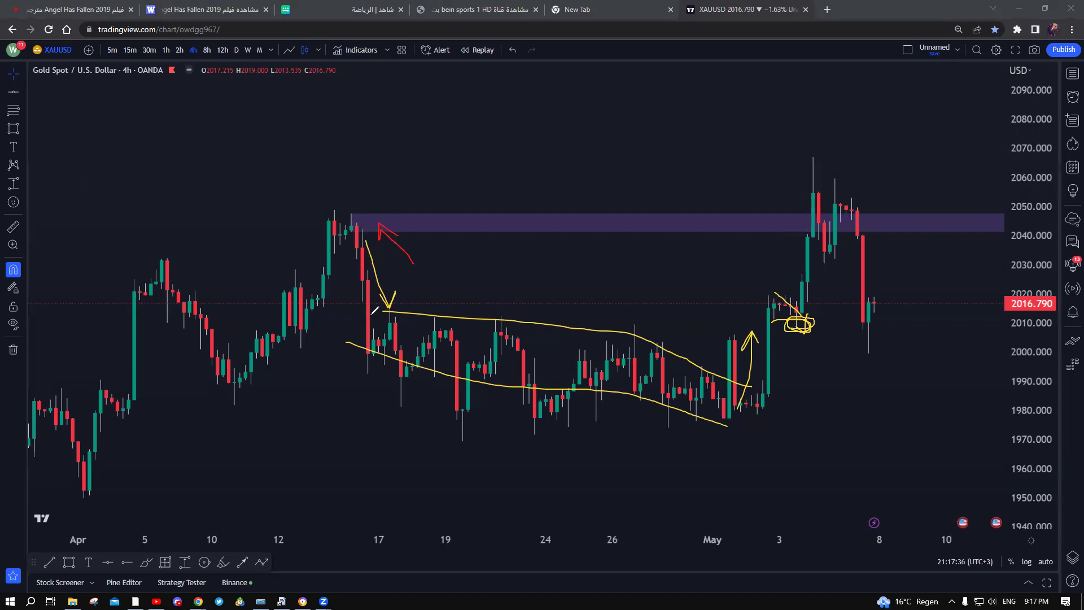
pyautogui.moveTo(374, 310)
pyautogui.mouseDown()
pyautogui.moveTo(710, 326)
pyautogui.moveTo(815, 320)
pyautogui.mouseUp()
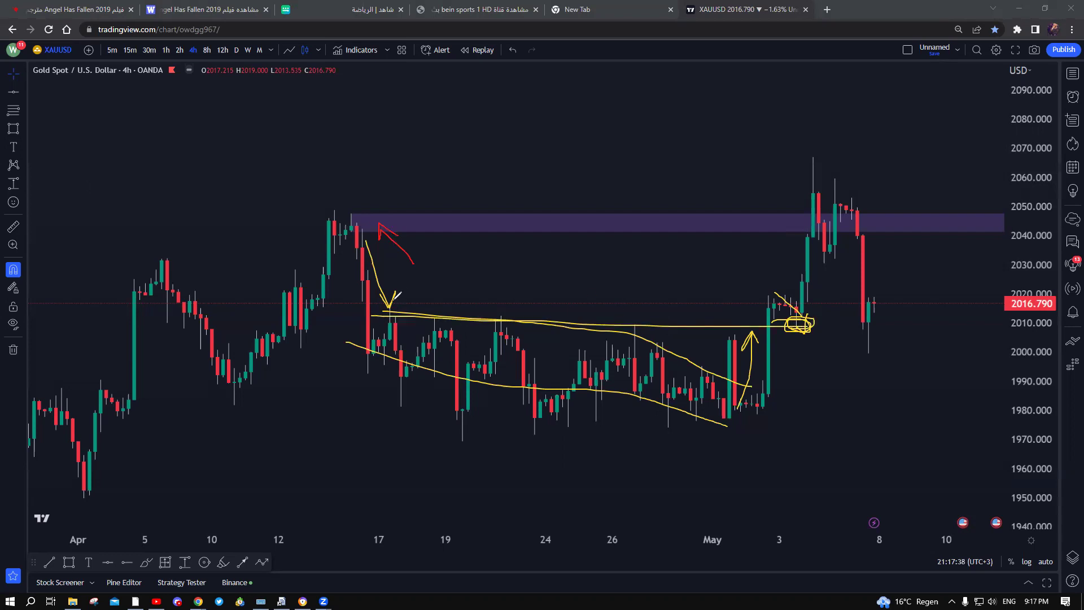
pyautogui.moveTo(806, 366)
pyautogui.mouseDown()
pyautogui.moveTo(845, 273)
pyautogui.moveTo(851, 286)
pyautogui.mouseUp()
# - Clear old sketches, then arrow along the zone and circle the April peak and early-May highs
pyautogui.press('e')
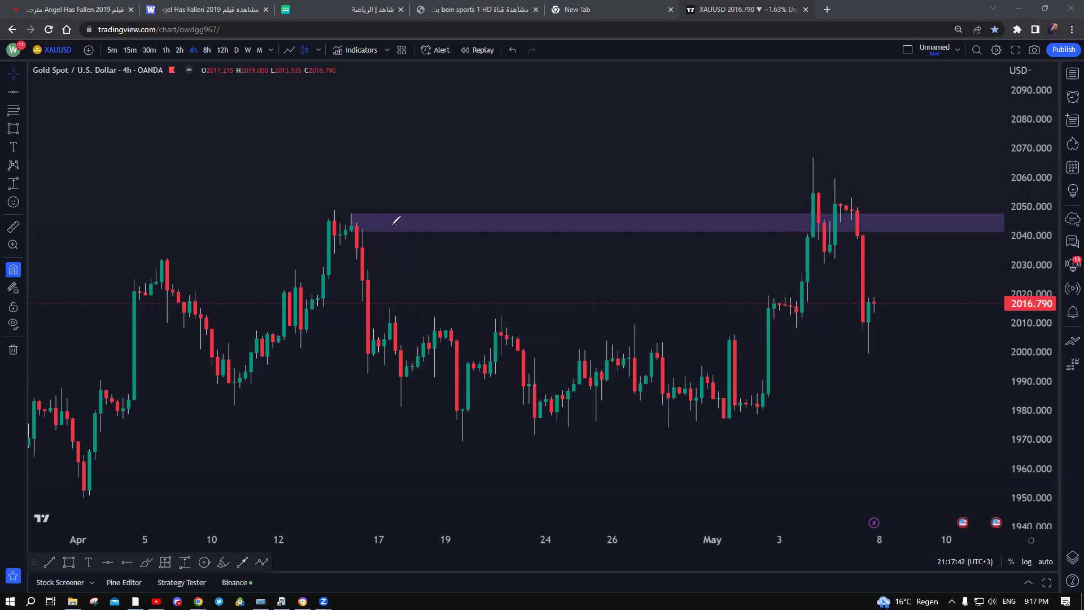
pyautogui.moveTo(772, 270)
pyautogui.mouseDown()
pyautogui.moveTo(461, 239)
pyautogui.moveTo(462, 254)
pyautogui.mouseUp()
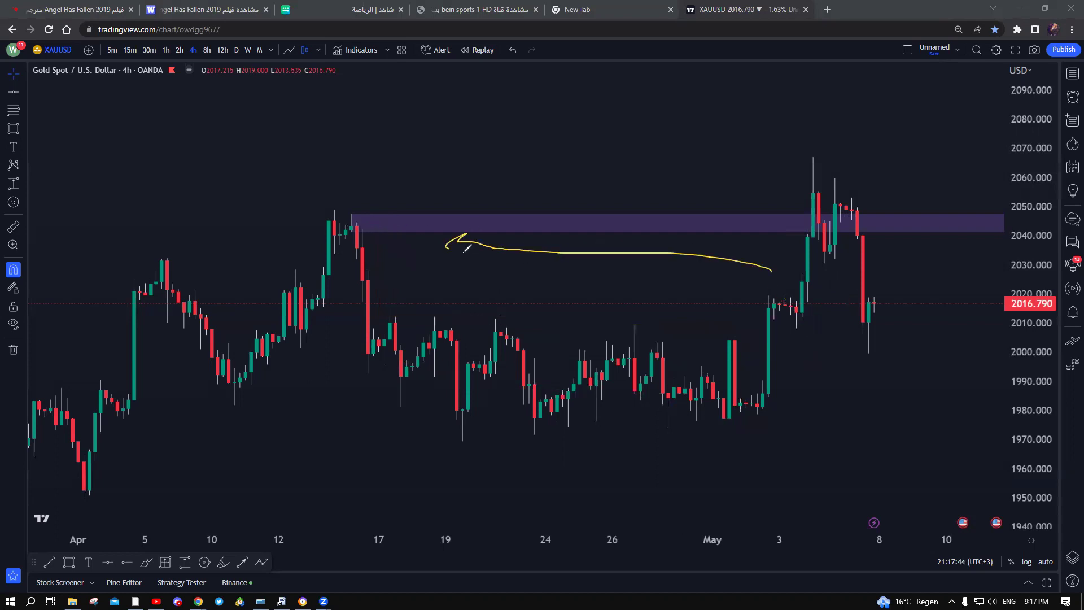
pyautogui.moveTo(345, 205)
pyautogui.mouseDown()
pyautogui.moveTo(332, 226)
pyautogui.moveTo(367, 207)
pyautogui.moveTo(759, 216)
pyautogui.moveTo(737, 230)
pyautogui.mouseUp()
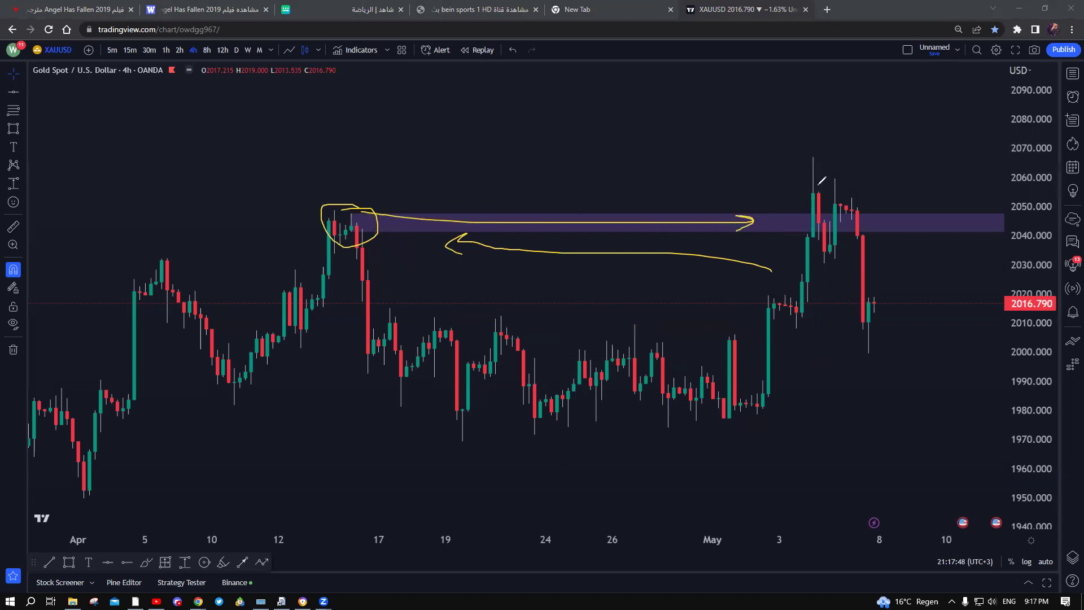
pyautogui.moveTo(811, 186)
pyautogui.mouseDown()
pyautogui.moveTo(826, 216)
pyautogui.moveTo(812, 183)
pyautogui.moveTo(830, 177)
pyautogui.mouseUp()
# - Clear brush marks, draw a 2055–2067 zone from the 4 May high, and delete the 2041–2047 zone
pyautogui.press('e')
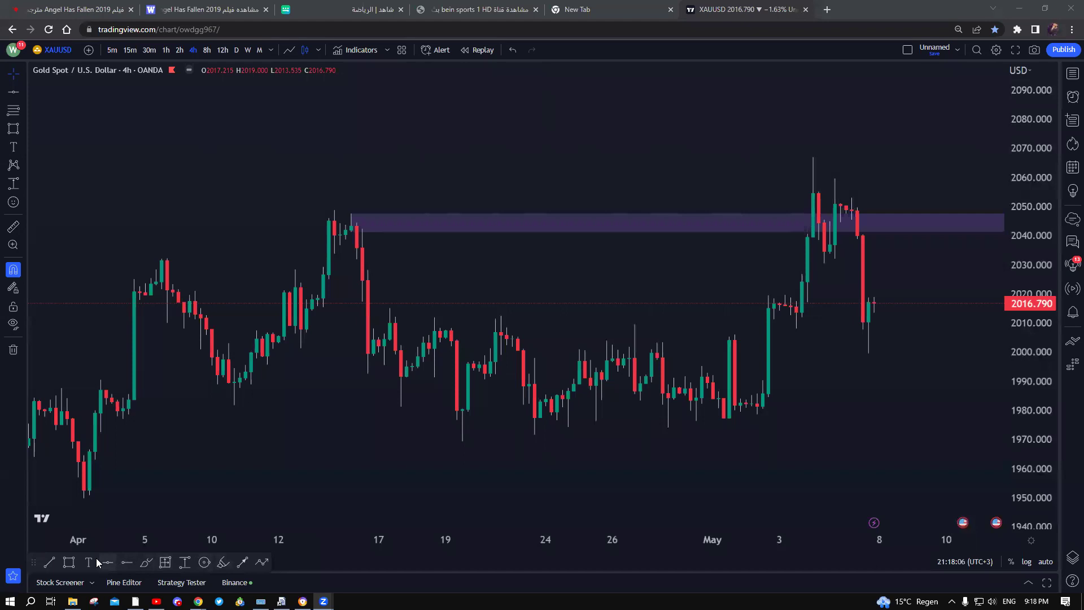
pyautogui.click(68, 562)
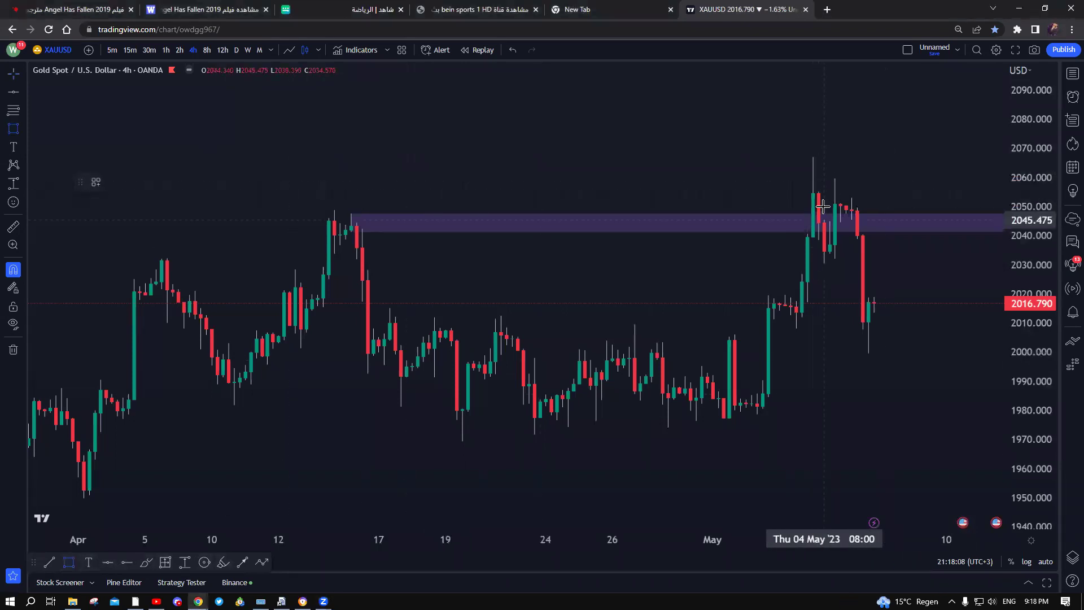
pyautogui.click(813, 156)
pyautogui.click(813, 185)
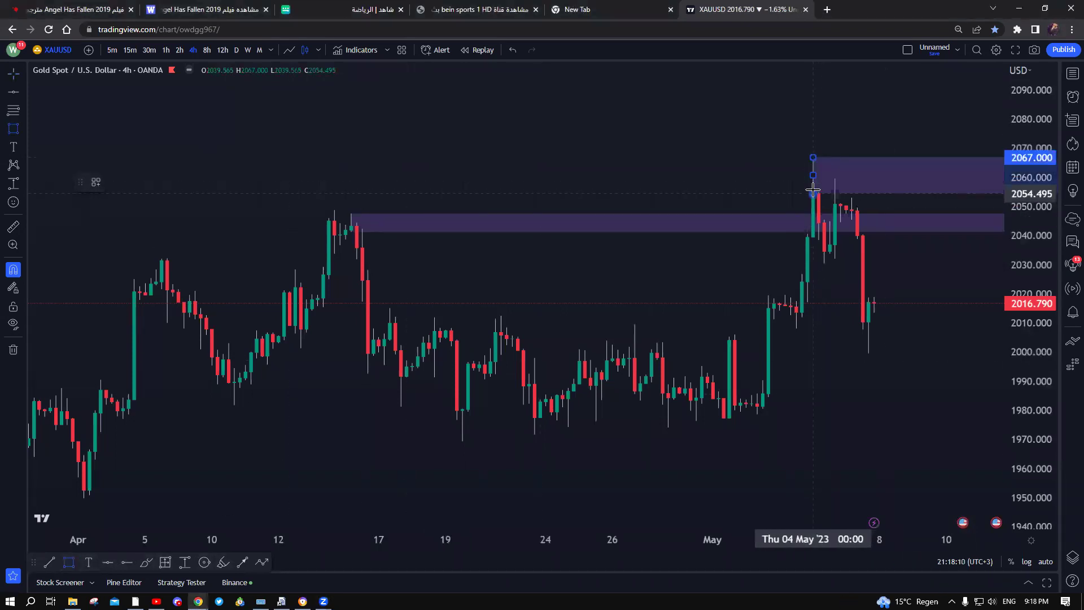
pyautogui.click(771, 189)
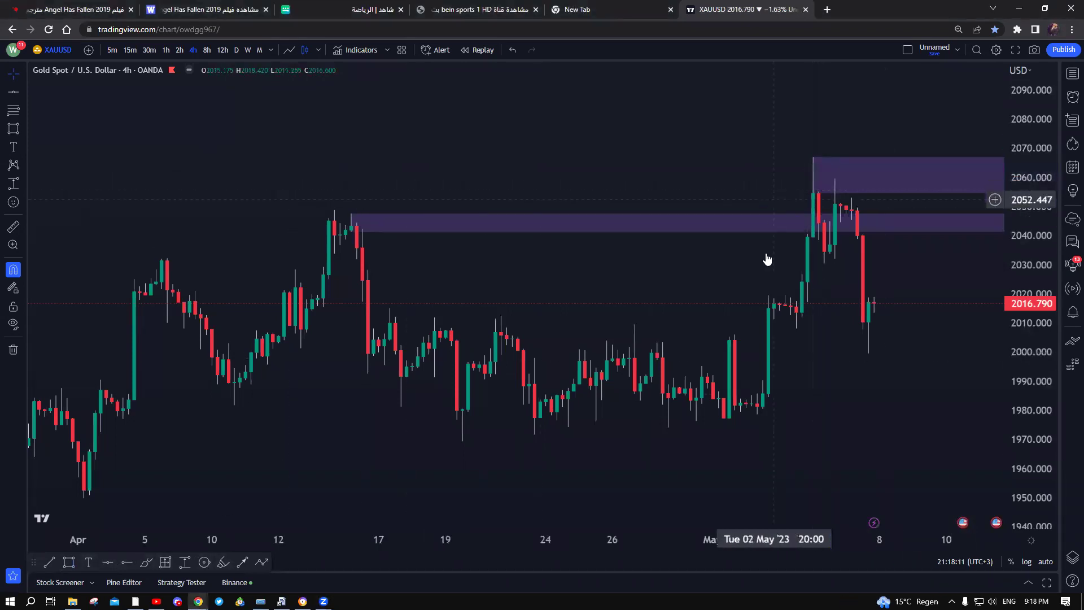
pyautogui.click(622, 227)
pyautogui.click(247, 183)
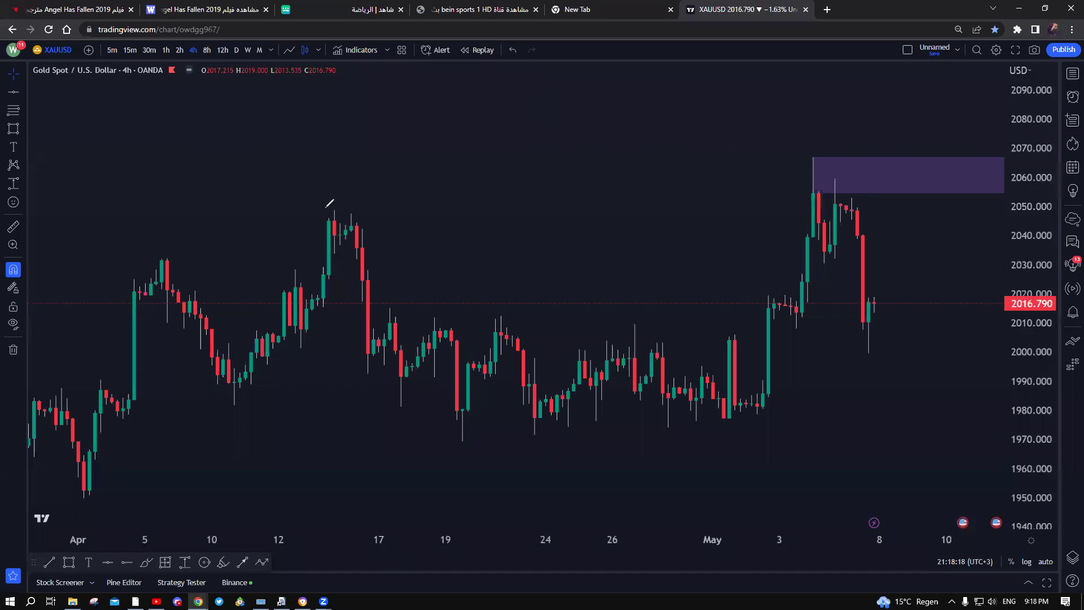
# - Circle the mid-April peak, arrow it across to the supply zone, and write an FB label
pyautogui.moveTo(382, 213)
pyautogui.mouseDown()
pyautogui.moveTo(356, 243)
pyautogui.moveTo(333, 209)
pyautogui.moveTo(396, 276)
pyautogui.mouseUp()
pyautogui.moveTo(374, 227)
pyautogui.mouseDown()
pyautogui.moveTo(796, 204)
pyautogui.moveTo(778, 222)
pyautogui.mouseUp()
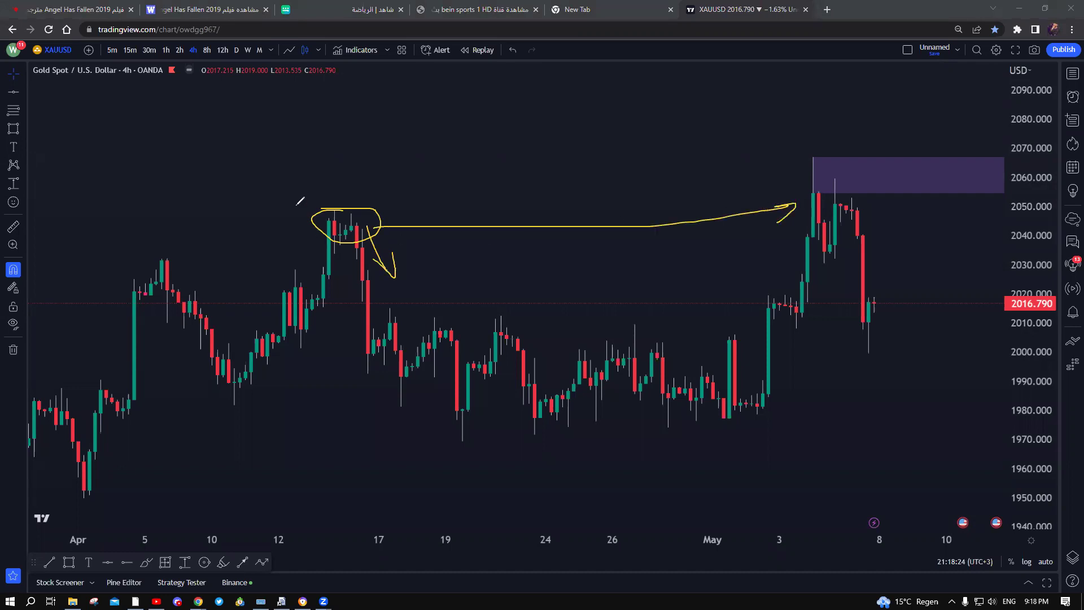
pyautogui.moveTo(320, 204)
pyautogui.mouseDown()
pyautogui.moveTo(333, 205)
pyautogui.moveTo(328, 234)
pyautogui.moveTo(360, 204)
pyautogui.mouseUp()
pyautogui.moveTo(748, 162)
pyautogui.mouseDown()
pyautogui.moveTo(796, 172)
pyautogui.moveTo(774, 186)
pyautogui.mouseUp()
pyautogui.moveTo(655, 191)
pyautogui.mouseDown()
pyautogui.moveTo(649, 226)
pyautogui.moveTo(669, 203)
pyautogui.moveTo(685, 213)
pyautogui.moveTo(705, 198)
pyautogui.moveTo(688, 212)
pyautogui.mouseUp()
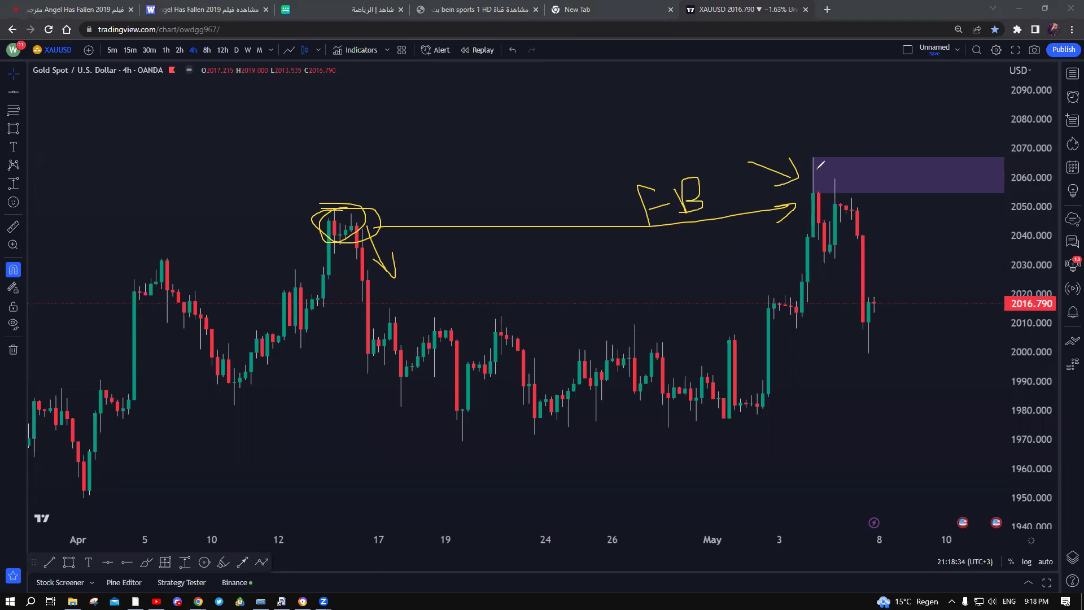
# - Mark the supply zone's lower-left edge and loop a curved arrow around the candles beneath it
pyautogui.moveTo(806, 194); pyautogui.dragTo(824, 192)
pyautogui.moveTo(828, 206)
pyautogui.mouseDown()
pyautogui.moveTo(836, 213)
pyautogui.moveTo(825, 210)
pyautogui.mouseUp()
pyautogui.moveTo(835, 259)
pyautogui.mouseDown()
pyautogui.moveTo(853, 229)
pyautogui.moveTo(860, 237)
pyautogui.mouseUp()
pyautogui.moveTo(839, 176)
pyautogui.mouseDown()
pyautogui.moveTo(836, 260)
pyautogui.moveTo(855, 201)
pyautogui.moveTo(827, 194)
pyautogui.mouseUp()
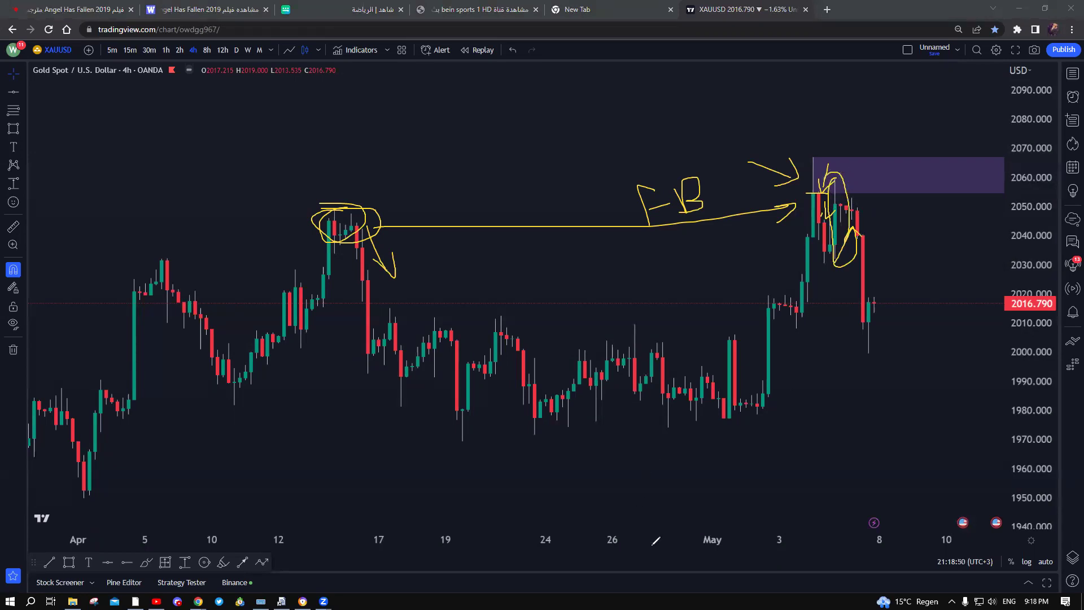
# - Clear the sketches and mark the pullback candle below the zone with a chevron and crossbar
pyautogui.press('e')
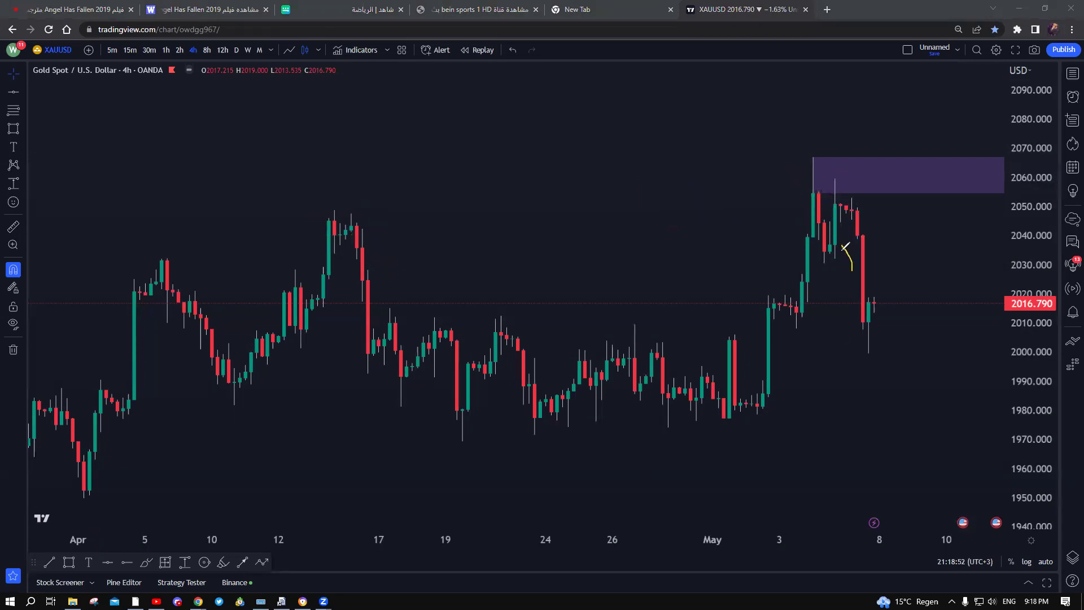
pyautogui.moveTo(837, 260)
pyautogui.mouseDown()
pyautogui.moveTo(842, 246)
pyautogui.moveTo(852, 270)
pyautogui.mouseUp()
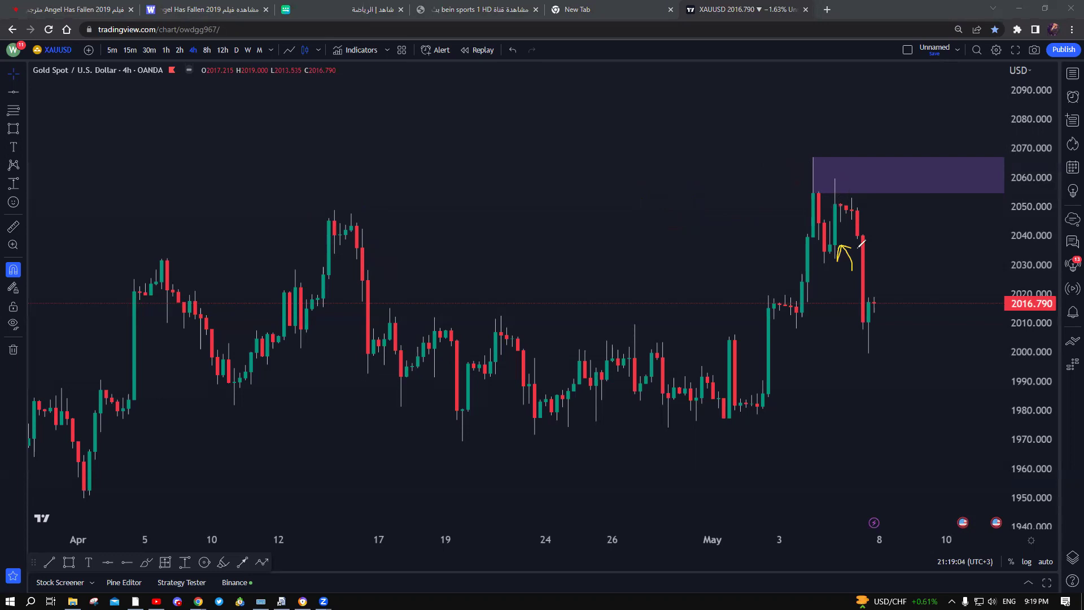
pyautogui.moveTo(854, 246)
pyautogui.mouseDown()
pyautogui.moveTo(839, 228)
pyautogui.moveTo(850, 241)
pyautogui.mouseUp()
pyautogui.moveTo(817, 258); pyautogui.dragTo(856, 256)
# - Circle the supply zone's left top, trace the wick into it, and loop the candles below
pyautogui.moveTo(804, 192)
pyautogui.mouseDown()
pyautogui.moveTo(833, 192)
pyautogui.moveTo(823, 189)
pyautogui.mouseUp()
pyautogui.moveTo(835, 175); pyautogui.dragTo(834, 204)
pyautogui.moveTo(813, 154)
pyautogui.mouseDown()
pyautogui.moveTo(874, 166)
pyautogui.moveTo(816, 195)
pyautogui.moveTo(827, 150)
pyautogui.mouseUp()
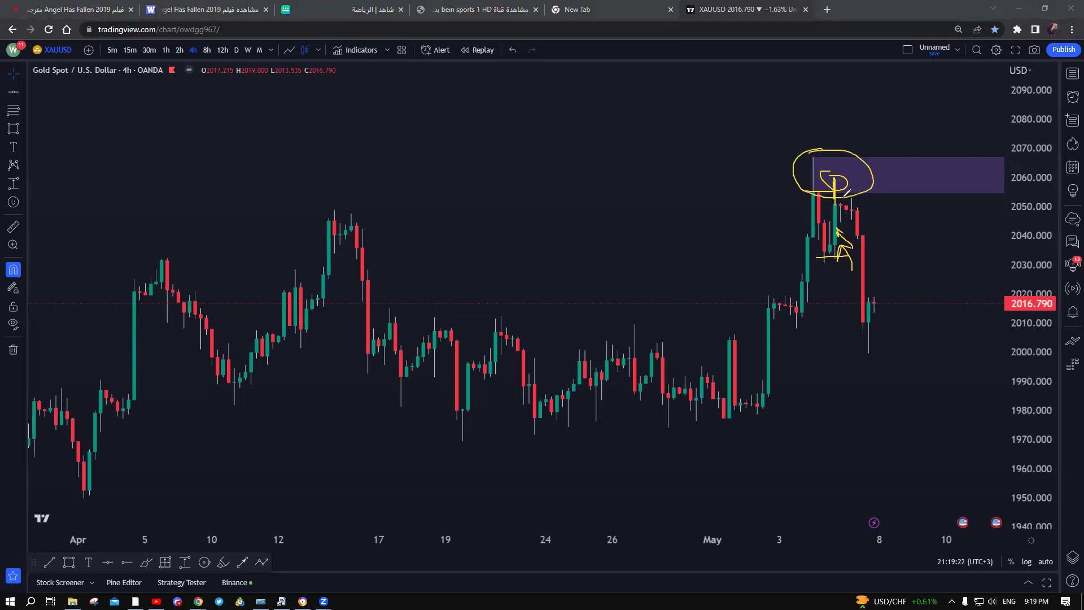
pyautogui.moveTo(847, 192)
pyautogui.mouseDown()
pyautogui.moveTo(870, 212)
pyautogui.moveTo(836, 195)
pyautogui.moveTo(868, 213)
pyautogui.moveTo(902, 274)
pyautogui.moveTo(893, 285)
pyautogui.mouseUp()
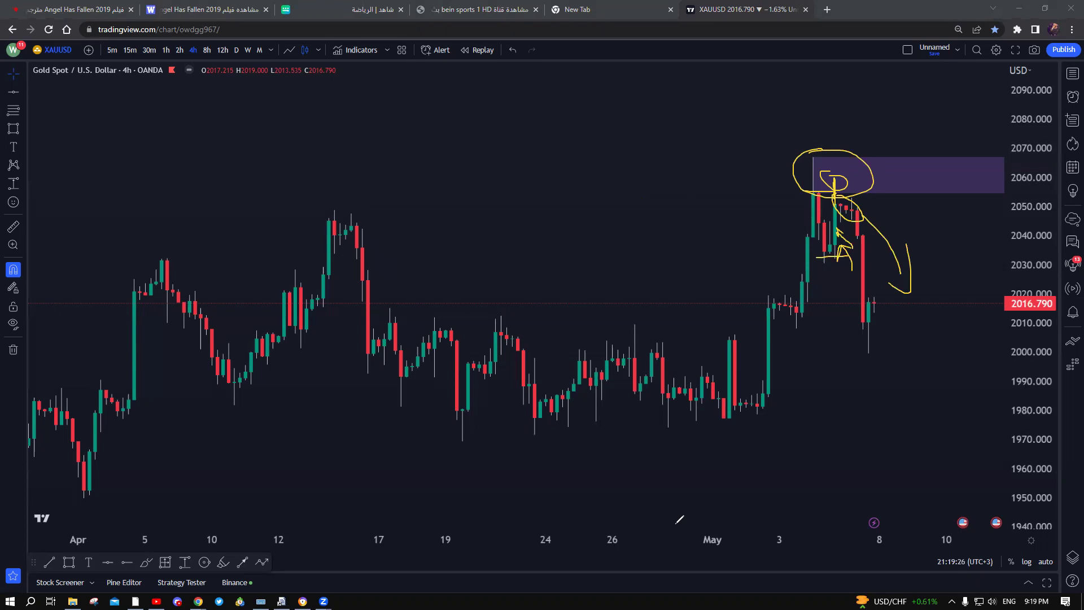
pyautogui.press('Escape')
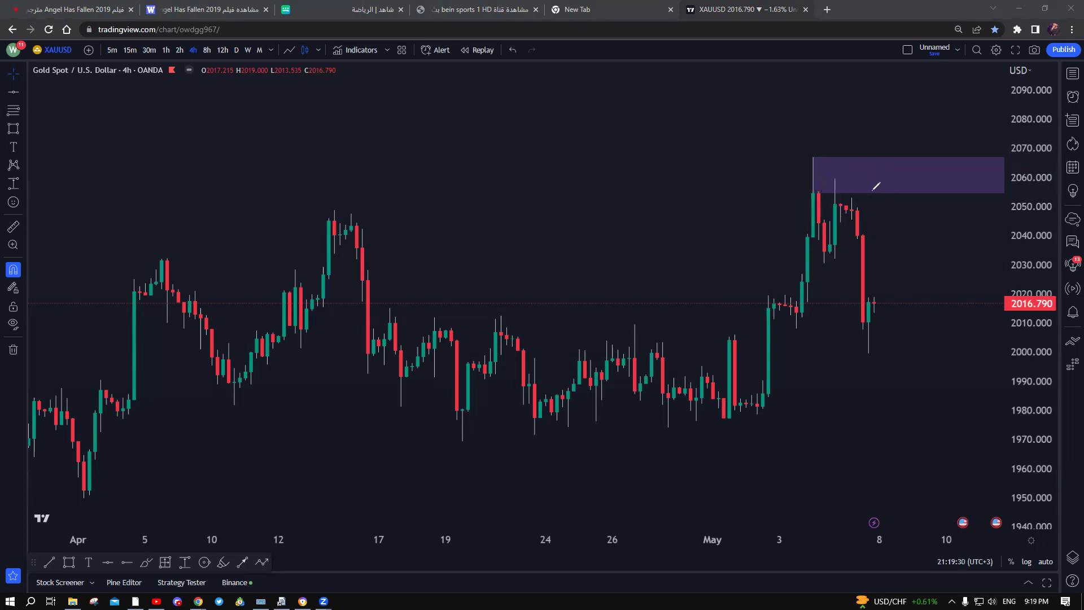
# - Circle the recent candles and the mid-April candles near 2045, linked by a leftward arrow
pyautogui.moveTo(867, 190)
pyautogui.mouseDown()
pyautogui.moveTo(846, 184)
pyautogui.moveTo(840, 285)
pyautogui.moveTo(881, 296)
pyautogui.moveTo(885, 176)
pyautogui.moveTo(868, 186)
pyautogui.mouseUp()
pyautogui.moveTo(841, 225)
pyautogui.mouseDown()
pyautogui.moveTo(435, 240)
pyautogui.moveTo(441, 262)
pyautogui.mouseUp()
pyautogui.moveTo(346, 233)
pyautogui.mouseDown()
pyautogui.moveTo(361, 373)
pyautogui.moveTo(384, 322)
pyautogui.moveTo(367, 205)
pyautogui.moveTo(345, 207)
pyautogui.mouseUp()
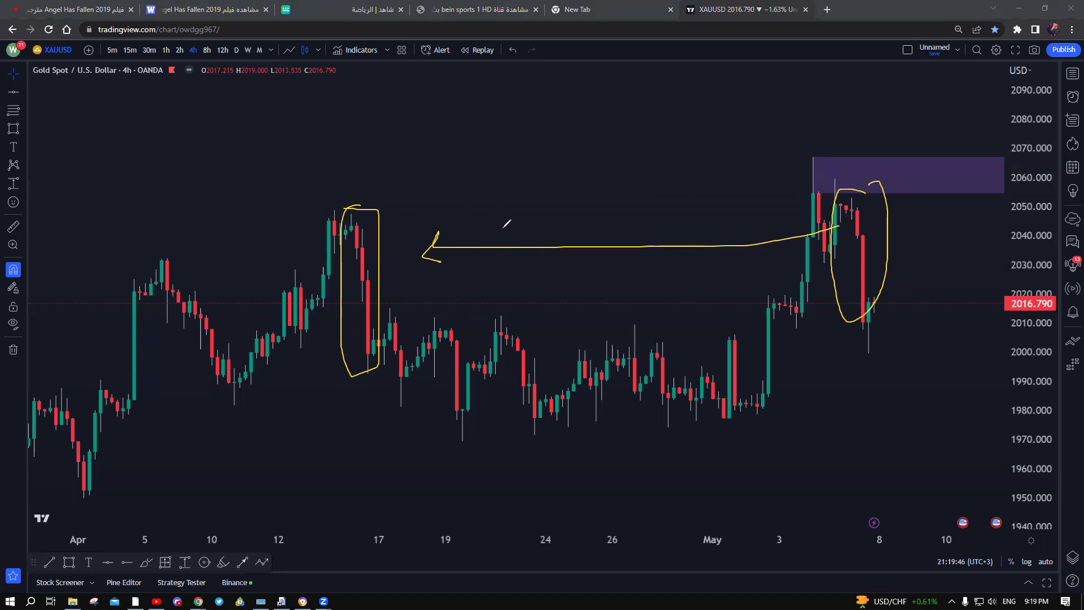
# - Sketch M-shaped price patterns over the arrow, circling the M's left shoulder top
pyautogui.moveTo(473, 205)
pyautogui.mouseDown()
pyautogui.moveTo(514, 211)
pyautogui.moveTo(552, 284)
pyautogui.mouseUp()
pyautogui.moveTo(472, 204)
pyautogui.mouseDown()
pyautogui.moveTo(552, 196)
pyautogui.moveTo(561, 210)
pyautogui.mouseUp()
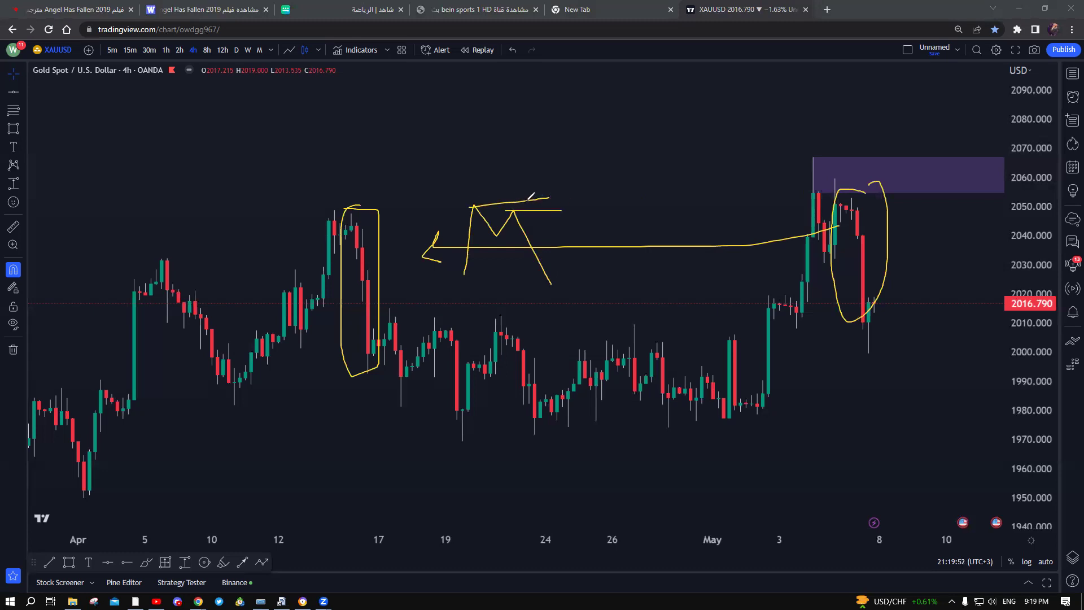
pyautogui.moveTo(563, 264)
pyautogui.mouseDown()
pyautogui.moveTo(563, 298)
pyautogui.moveTo(532, 286)
pyautogui.mouseUp()
pyautogui.moveTo(449, 276)
pyautogui.mouseDown()
pyautogui.moveTo(581, 258)
pyautogui.moveTo(636, 196)
pyautogui.moveTo(718, 260)
pyautogui.moveTo(720, 275)
pyautogui.mouseUp()
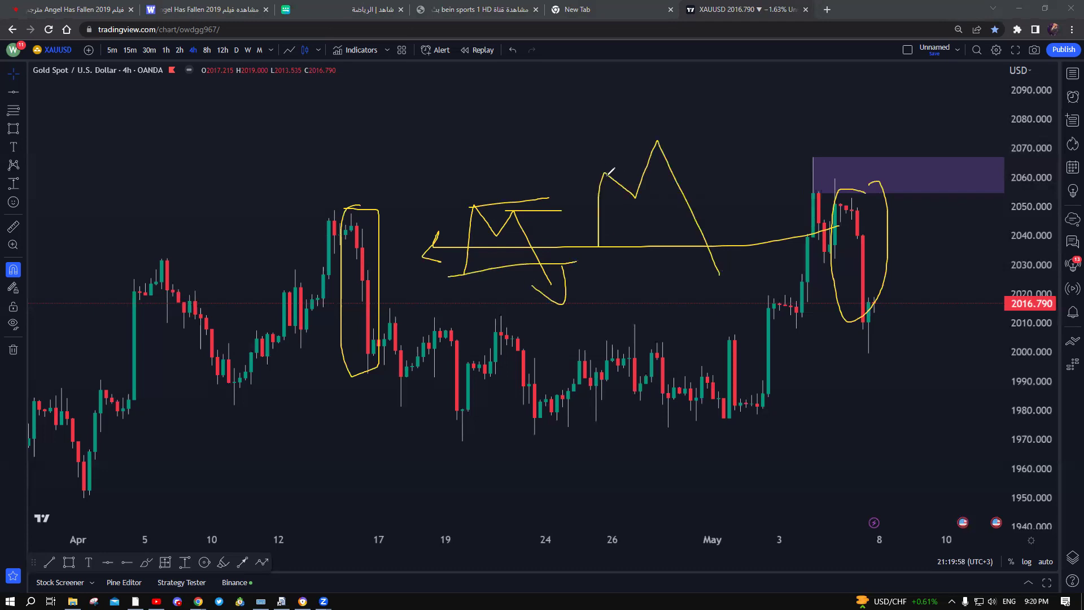
pyautogui.moveTo(600, 177)
pyautogui.mouseDown()
pyautogui.moveTo(720, 168)
pyautogui.moveTo(637, 149)
pyautogui.moveTo(675, 158)
pyautogui.moveTo(664, 131)
pyautogui.mouseUp()
pyautogui.moveTo(614, 179); pyautogui.dragTo(601, 166)
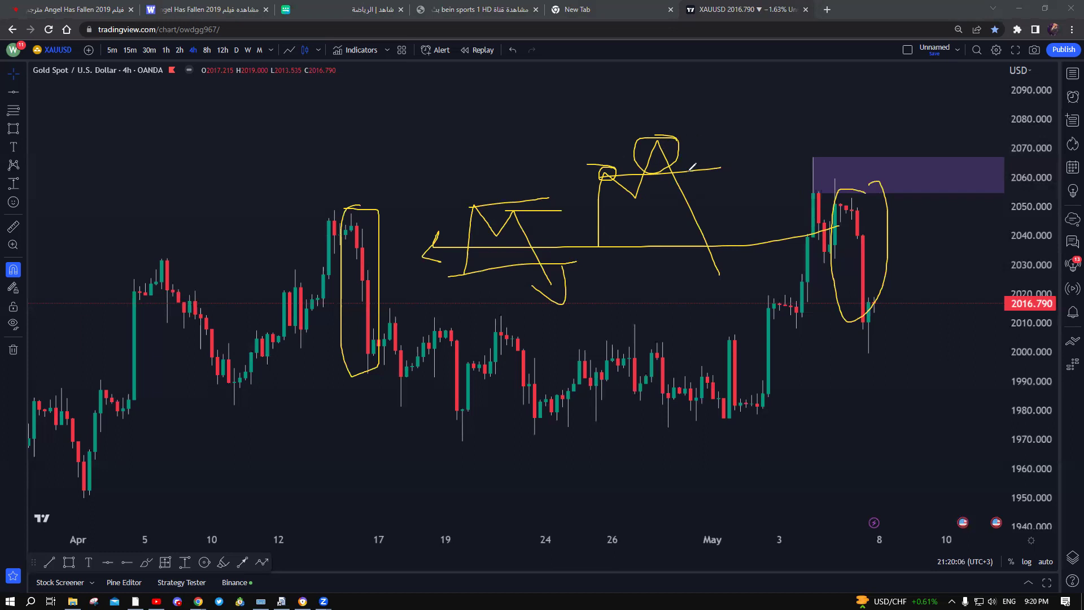
pyautogui.moveTo(696, 170)
pyautogui.mouseDown()
pyautogui.moveTo(644, 168)
pyautogui.moveTo(703, 155)
pyautogui.moveTo(670, 165)
pyautogui.moveTo(729, 319)
pyautogui.mouseUp()
# - Draw arrows down toward the early-May lows and up beneath the 8 May candle
pyautogui.moveTo(743, 256); pyautogui.dragTo(710, 300)
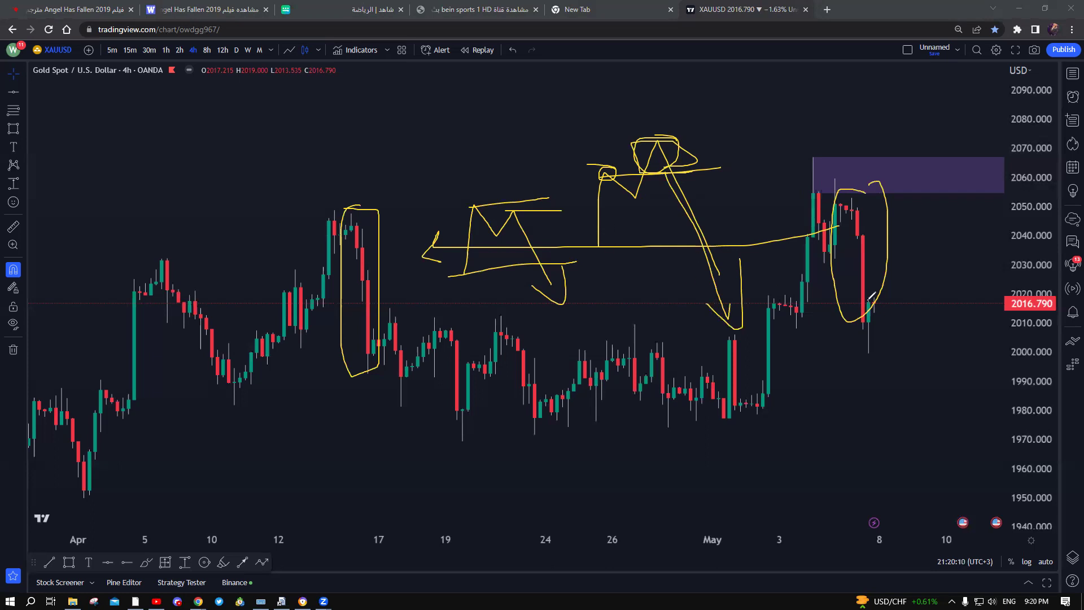
pyautogui.moveTo(865, 459); pyautogui.dragTo(860, 345)
pyautogui.moveTo(830, 401)
pyautogui.mouseDown()
pyautogui.moveTo(870, 339)
pyautogui.moveTo(887, 363)
pyautogui.mouseUp()
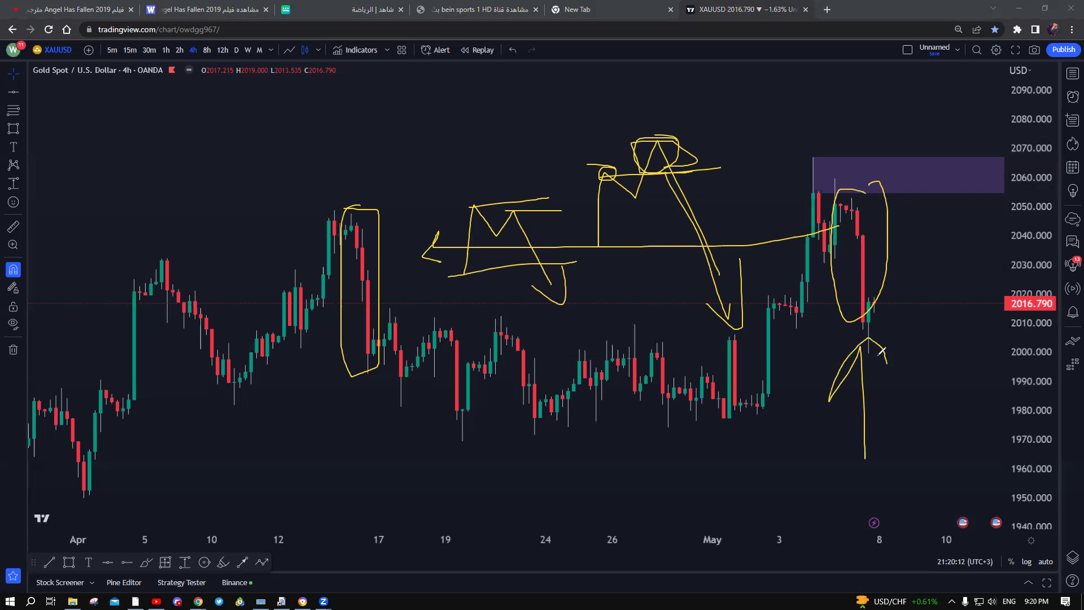
# - Clear the sketches, circle the low near 2000, and mark the 2030 level across recent candles
pyautogui.press('e')
pyautogui.moveTo(859, 348)
pyautogui.mouseDown()
pyautogui.moveTo(887, 341)
pyautogui.moveTo(884, 357)
pyautogui.moveTo(856, 357)
pyautogui.moveTo(902, 349)
pyautogui.mouseUp()
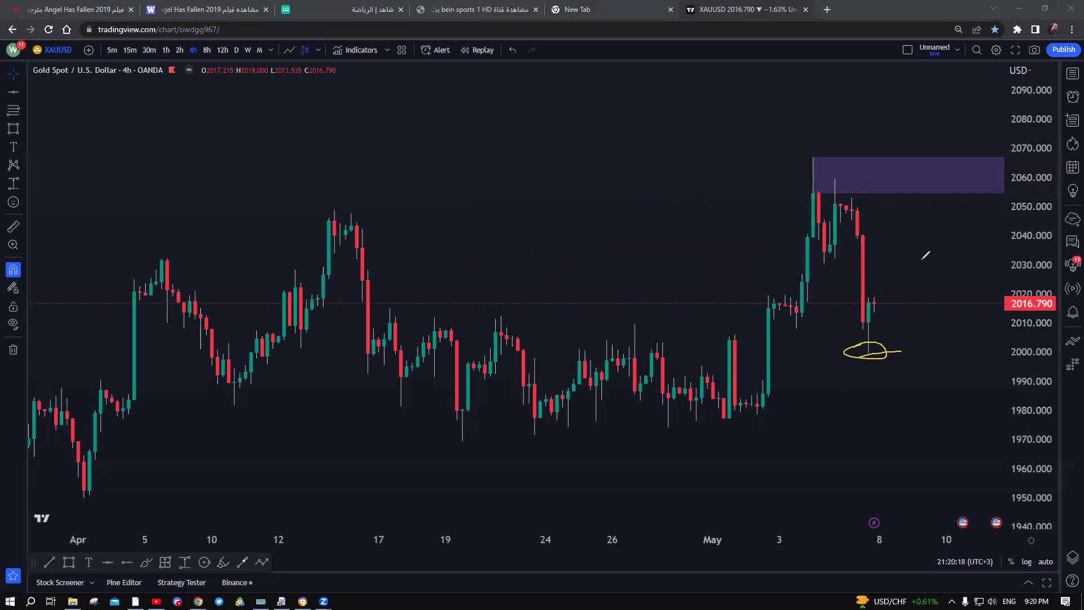
pyautogui.moveTo(941, 262); pyautogui.dragTo(920, 211)
pyautogui.moveTo(953, 222)
pyautogui.mouseDown()
pyautogui.moveTo(953, 287)
pyautogui.moveTo(924, 260)
pyautogui.mouseUp()
pyautogui.moveTo(794, 255); pyautogui.dragTo(881, 249)
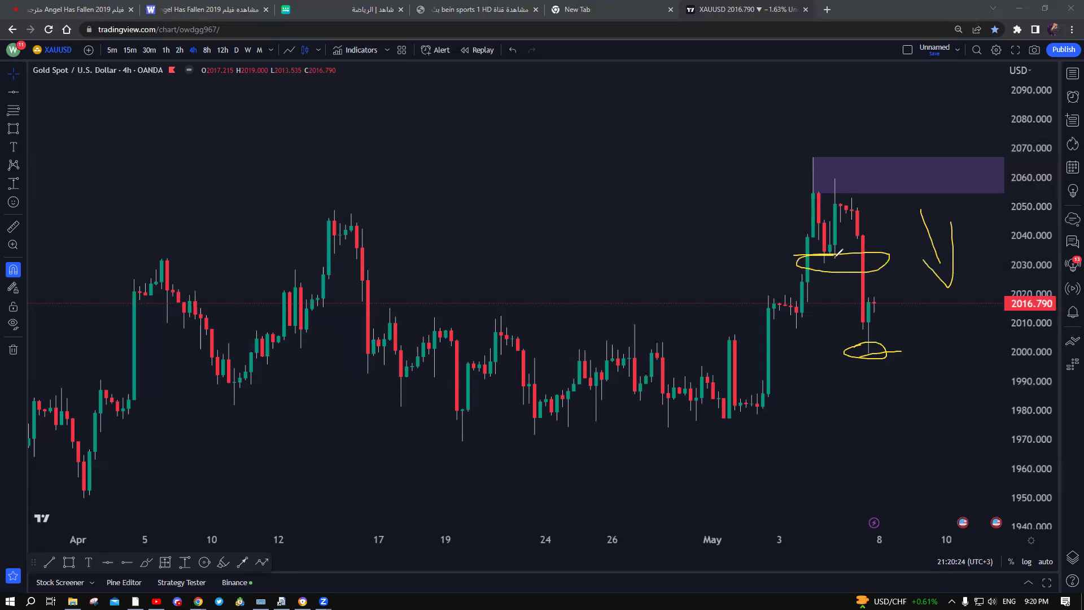
pyautogui.moveTo(803, 255)
pyautogui.mouseDown()
pyautogui.moveTo(1056, 261)
pyautogui.moveTo(1022, 274)
pyautogui.moveTo(813, 265)
pyautogui.mouseUp()
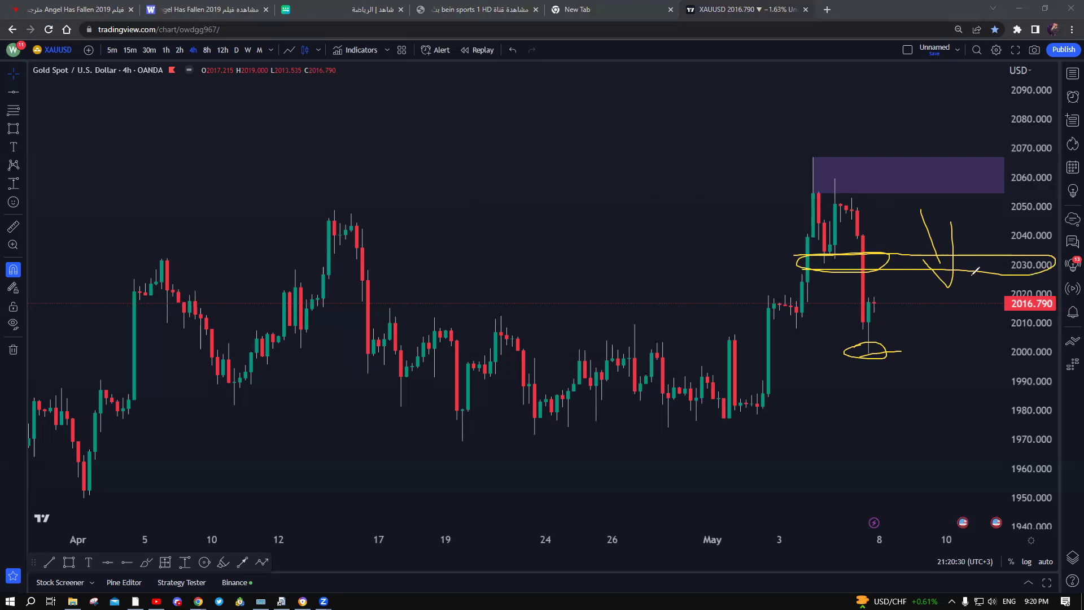
# - Arrow down to about 1962, underline the 19 April lows, circle the early-April low, then clear all
pyautogui.moveTo(990, 426)
pyautogui.mouseDown()
pyautogui.moveTo(981, 428)
pyautogui.moveTo(1012, 437)
pyautogui.mouseUp()
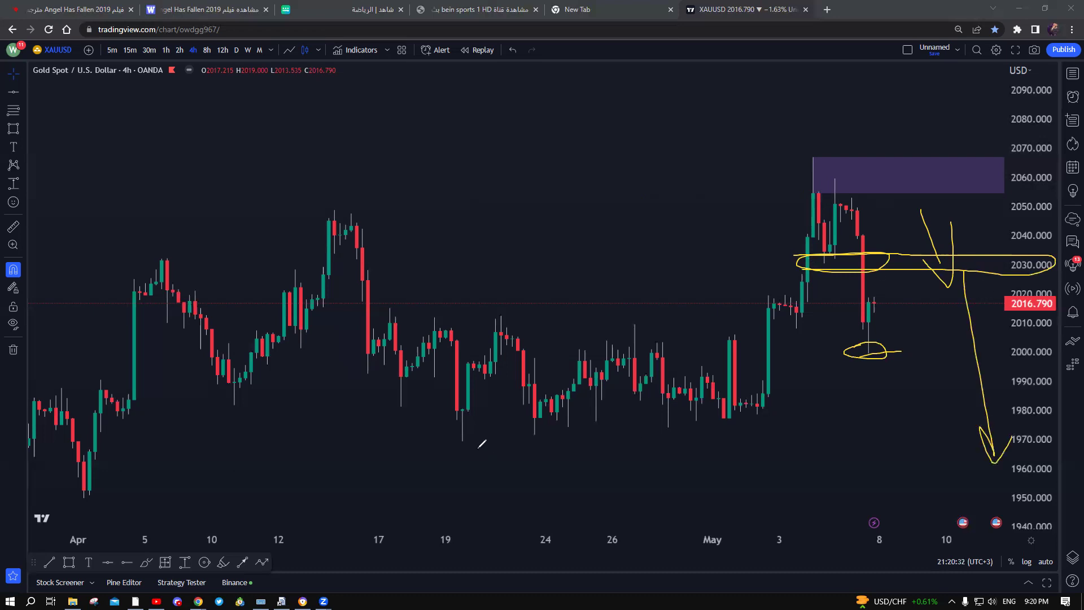
pyautogui.moveTo(460, 439)
pyautogui.mouseDown()
pyautogui.moveTo(859, 427)
pyautogui.moveTo(866, 414)
pyautogui.moveTo(857, 451)
pyautogui.mouseUp()
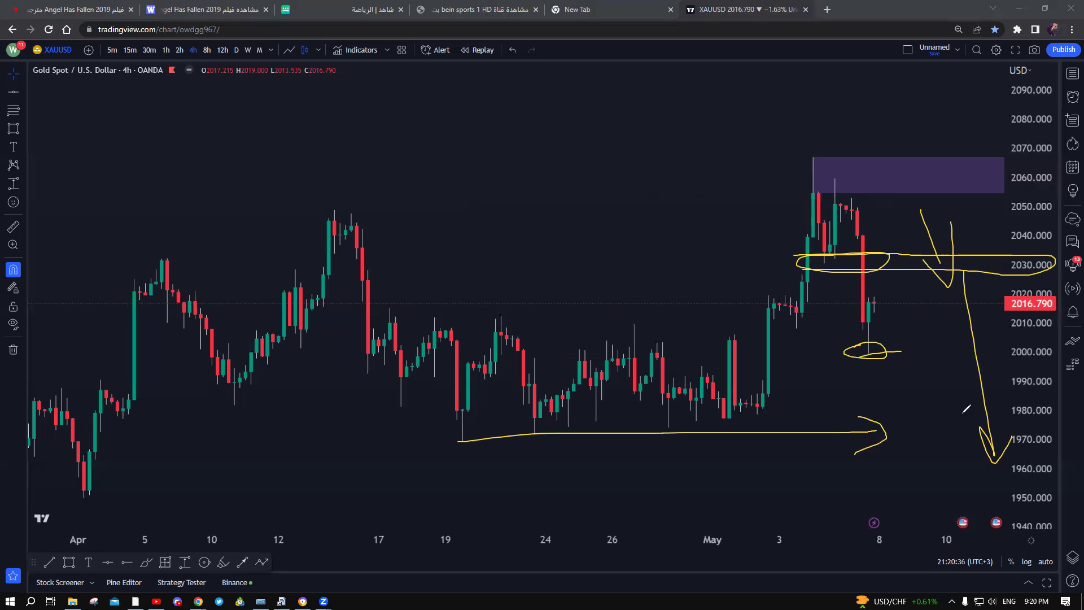
pyautogui.moveTo(75, 494)
pyautogui.mouseDown()
pyautogui.moveTo(122, 496)
pyautogui.moveTo(69, 484)
pyautogui.mouseUp()
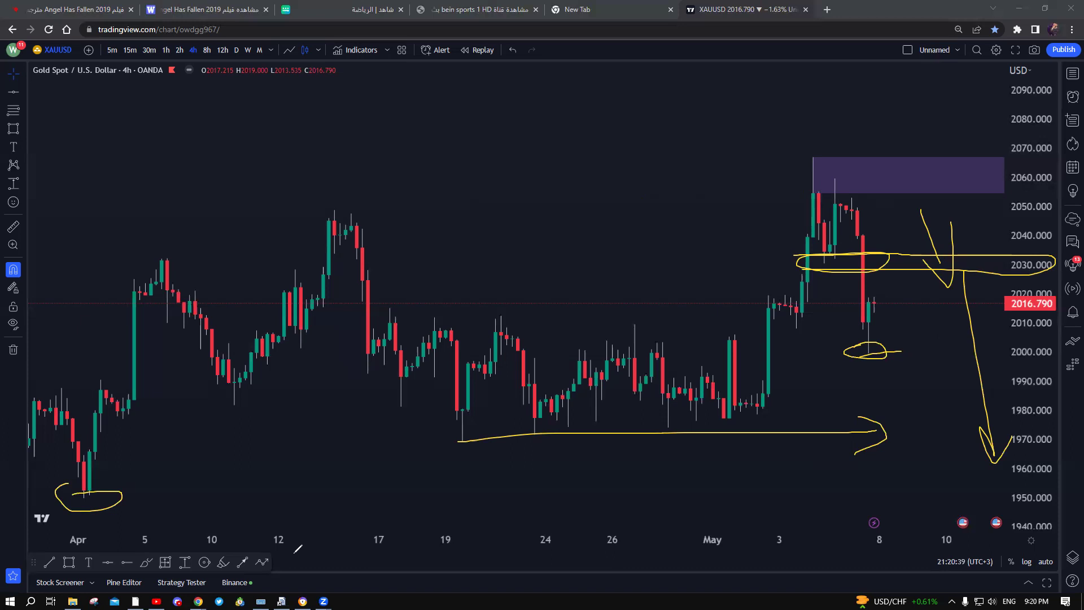
pyautogui.press('e')
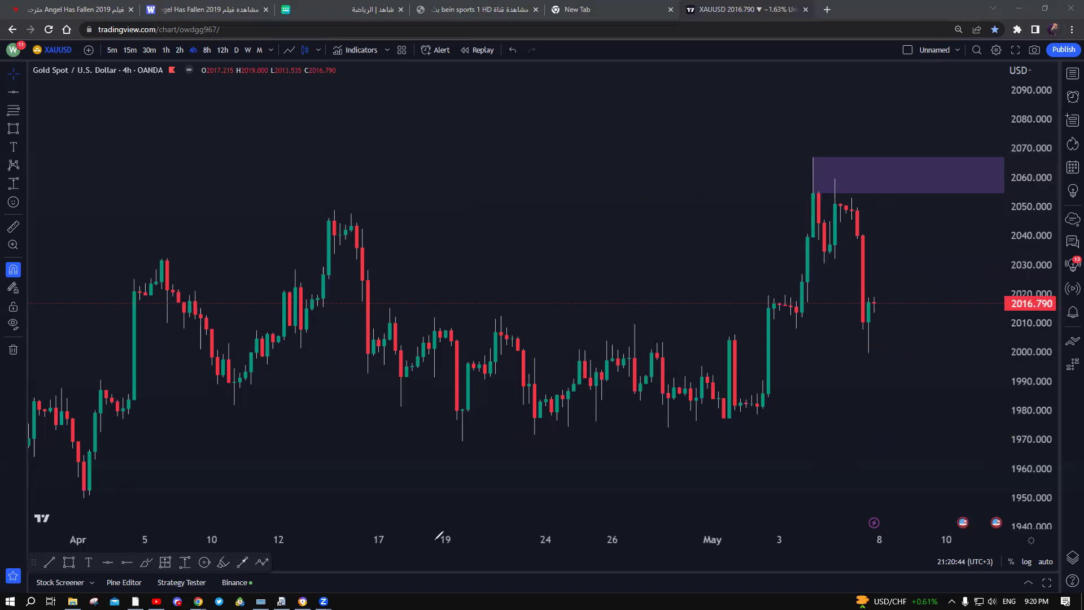
# - Draw a purple demand zone over the early-April low, edged by horizontal rays at 1964.645 and 1949.810
pyautogui.click(68, 562)
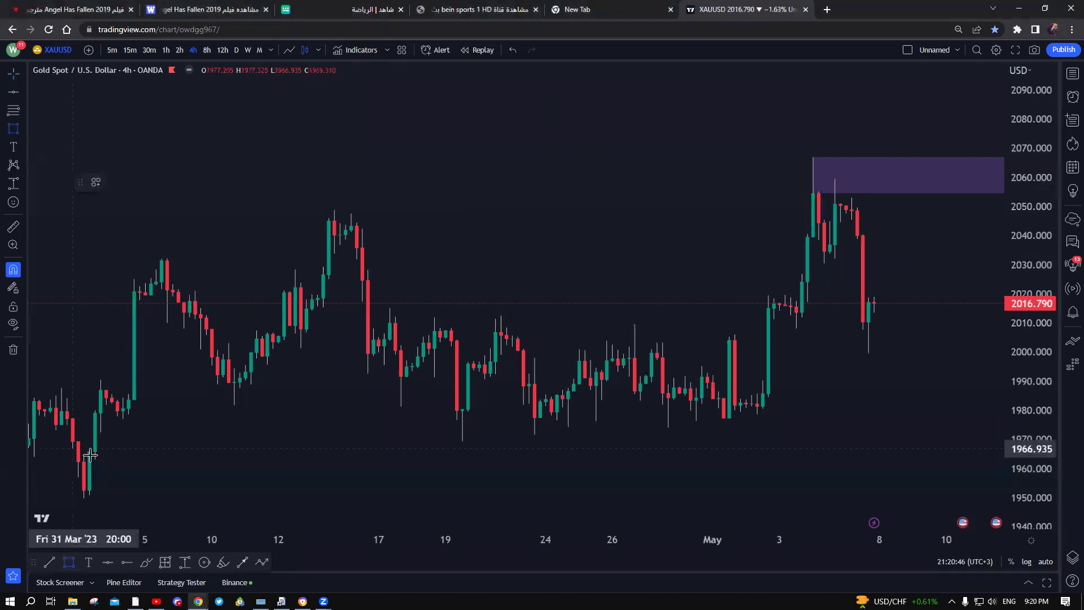
pyautogui.moveTo(83, 455); pyautogui.dragTo(84, 498)
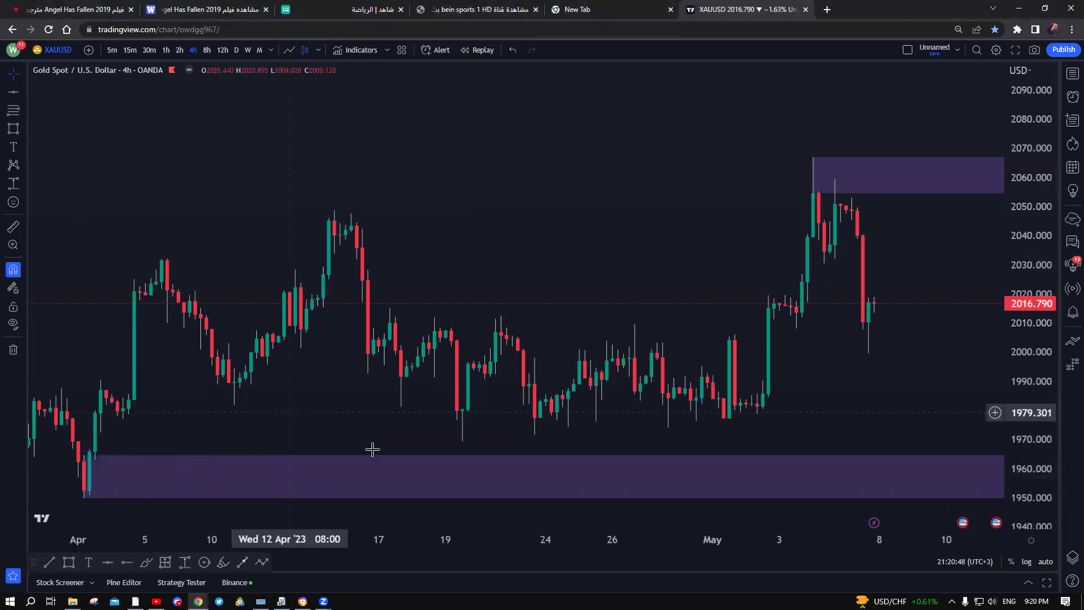
pyautogui.click(127, 562)
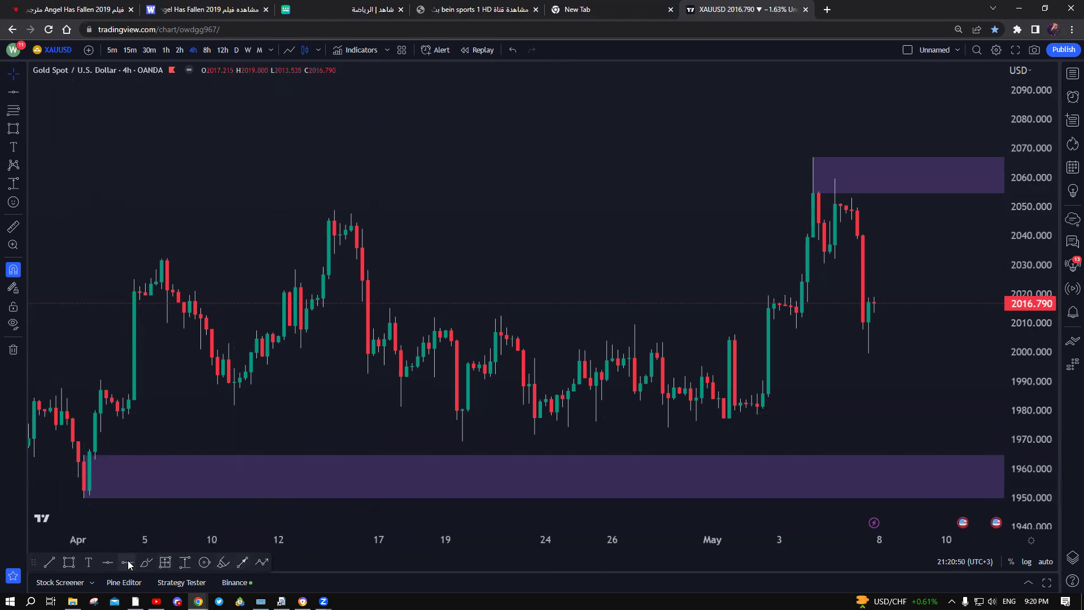
pyautogui.click(83, 455)
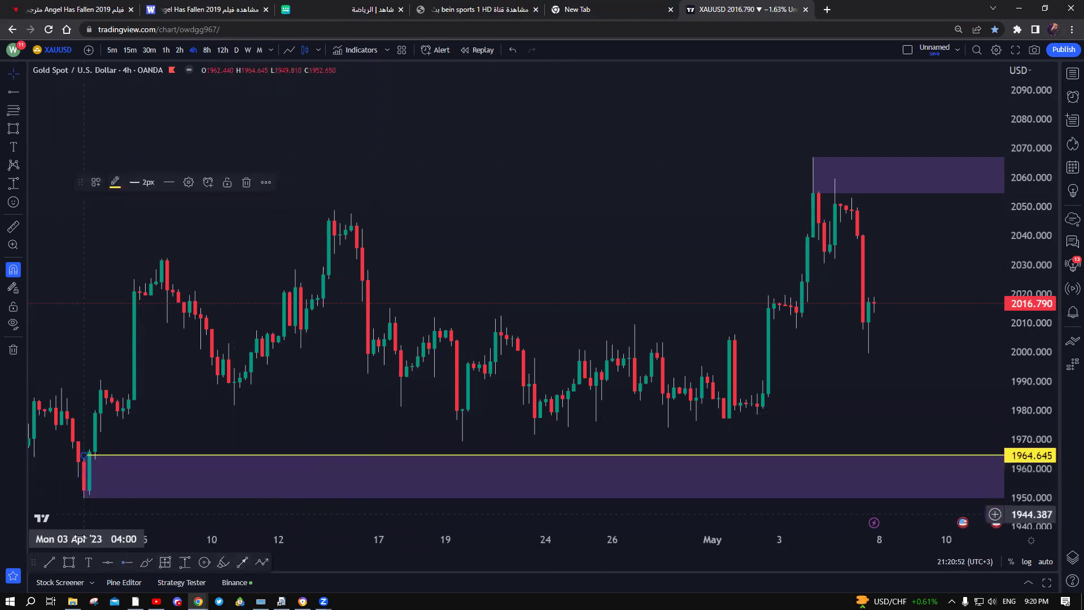
pyautogui.click(127, 562)
pyautogui.click(84, 497)
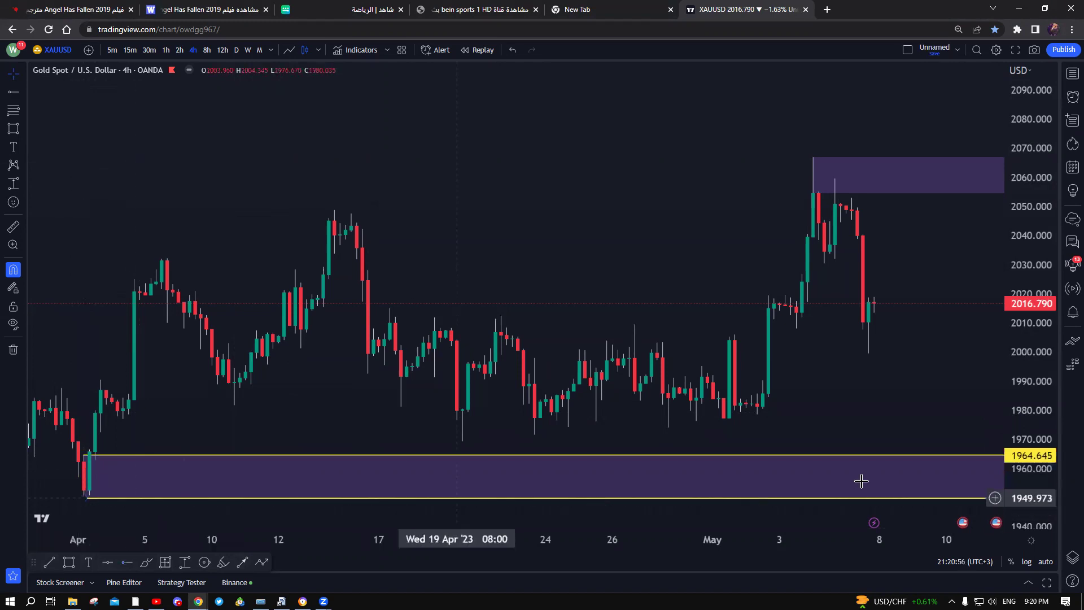
pyautogui.moveTo(1012, 419); pyautogui.dragTo(1012, 446)
pyautogui.scroll(-2, 908, 360)
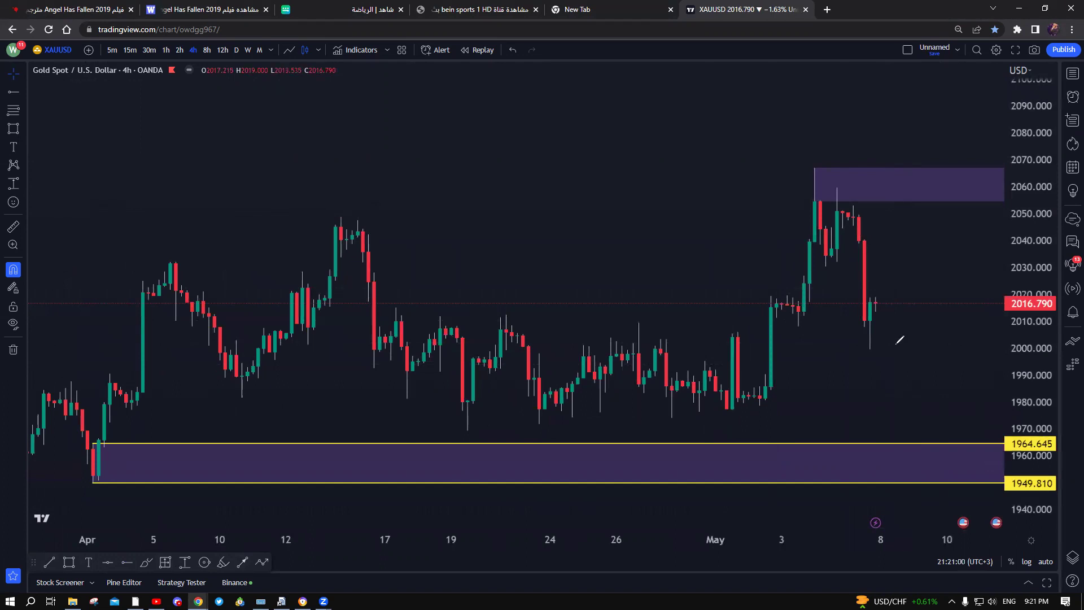
pyautogui.moveTo(821, 259)
pyautogui.mouseDown()
pyautogui.moveTo(918, 264)
pyautogui.moveTo(967, 302)
pyautogui.moveTo(988, 398)
pyautogui.moveTo(982, 419)
pyautogui.moveTo(966, 405)
pyautogui.moveTo(1076, 417)
pyautogui.moveTo(996, 426)
pyautogui.moveTo(1023, 410)
pyautogui.mouseUp()
pyautogui.moveTo(1003, 457)
pyautogui.mouseDown()
pyautogui.moveTo(1055, 447)
pyautogui.moveTo(998, 459)
pyautogui.mouseUp()
pyautogui.moveTo(926, 434)
pyautogui.mouseDown()
pyautogui.moveTo(956, 462)
pyautogui.moveTo(924, 465)
pyautogui.moveTo(963, 455)
pyautogui.mouseUp()
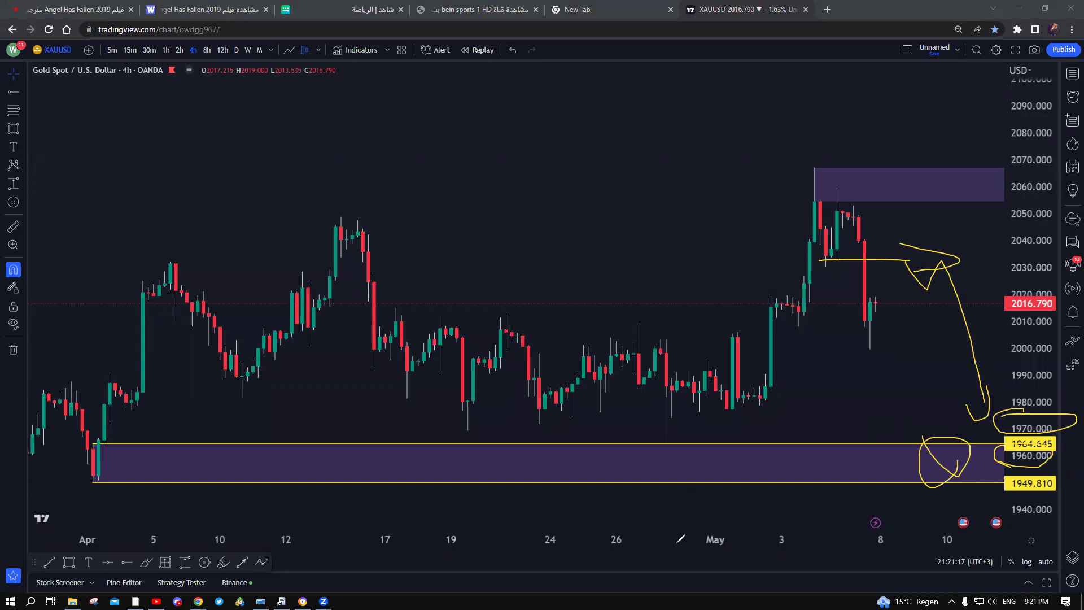
pyautogui.press('e')
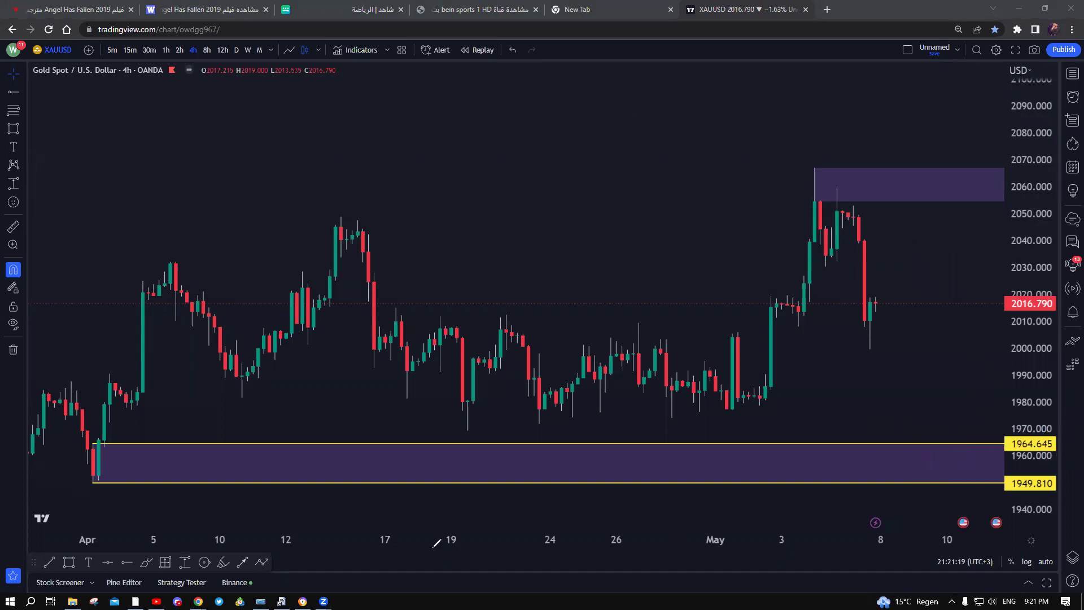